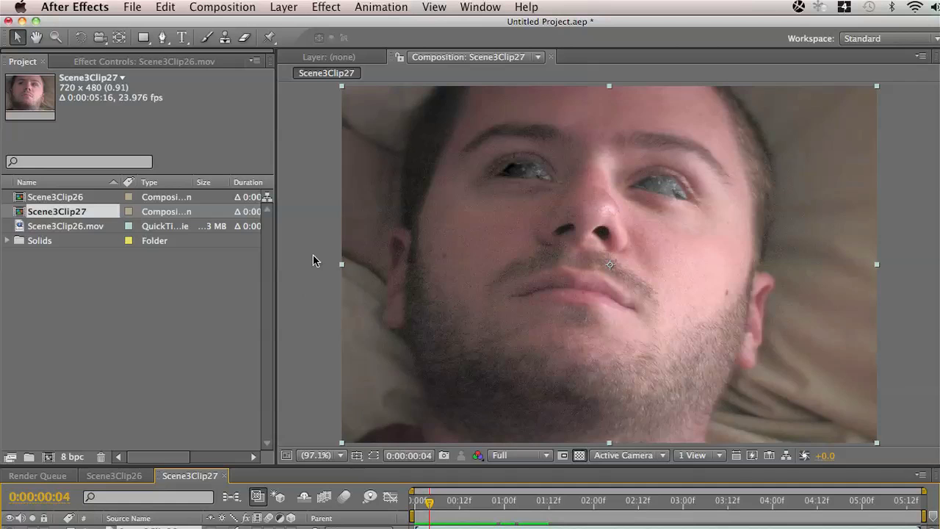
# Try a Brightness & Contrast effect to darken the clip, then delete it.
pyautogui.click(316, 9)
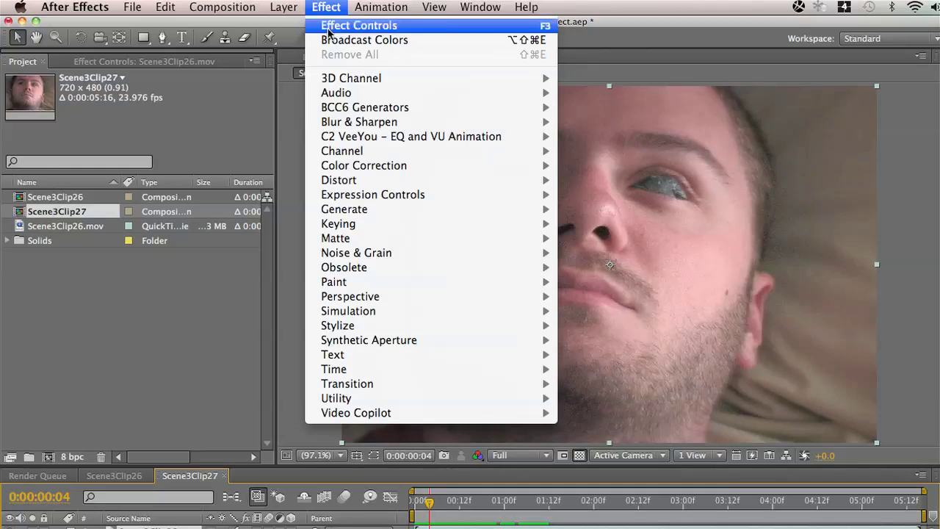
pyautogui.moveTo(363, 165)
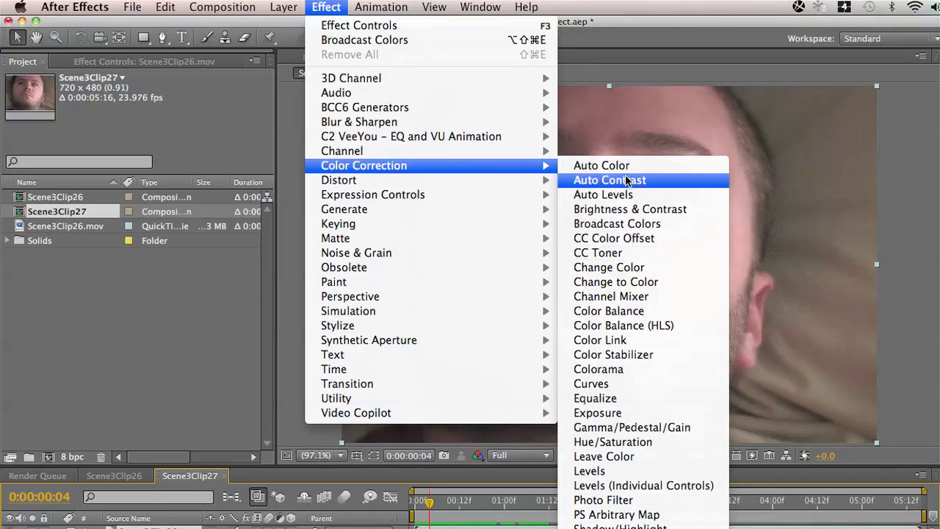
pyautogui.click(633, 209)
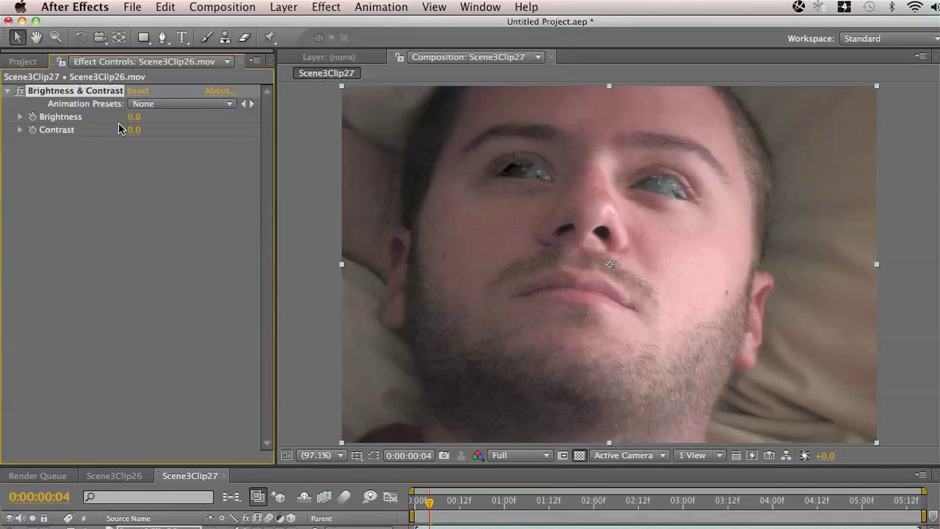
pyautogui.moveTo(130, 117)
pyautogui.mouseDown()
pyautogui.moveTo(118, 118)
pyautogui.moveTo(140, 130)
pyautogui.moveTo(132, 130)
pyautogui.mouseUp()
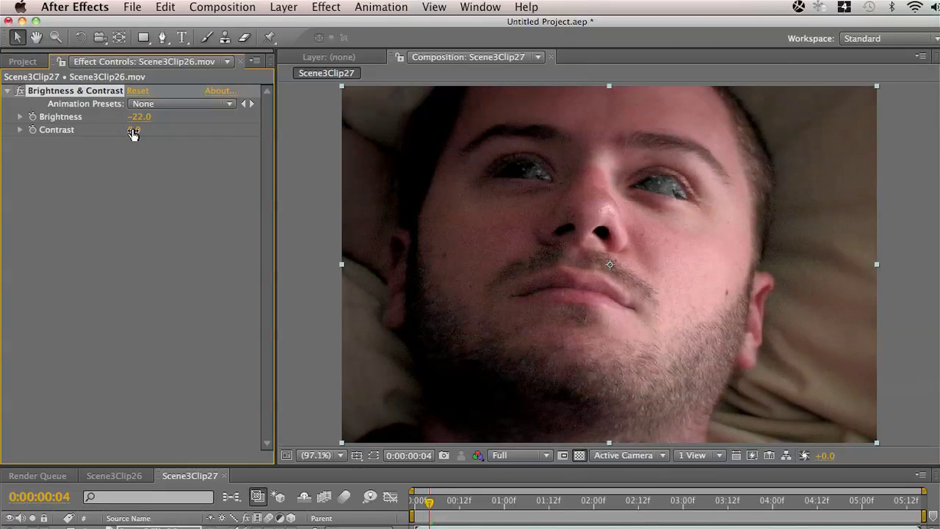
pyautogui.press('Delete')
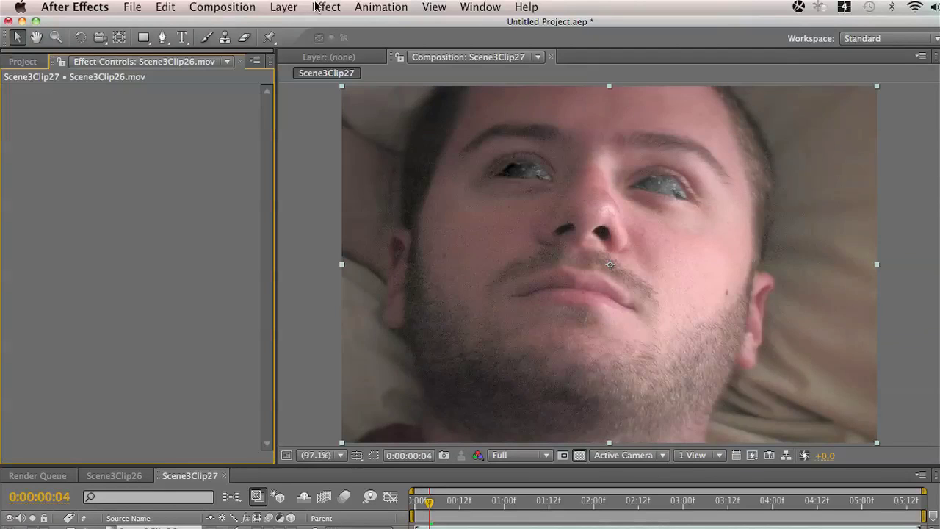
# Add a Photo Filter, keeping Warming Filter (85), with density raised to 98%.
pyautogui.click(326, 7)
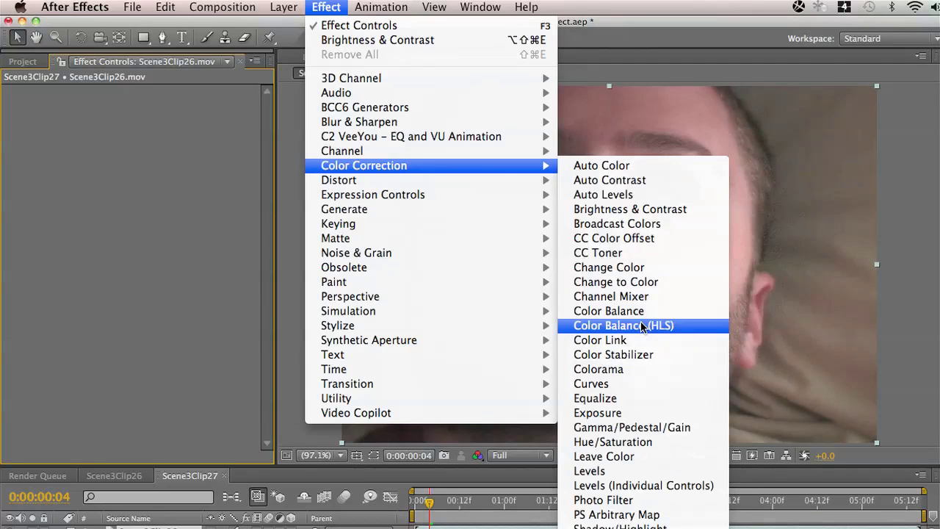
pyautogui.click(652, 502)
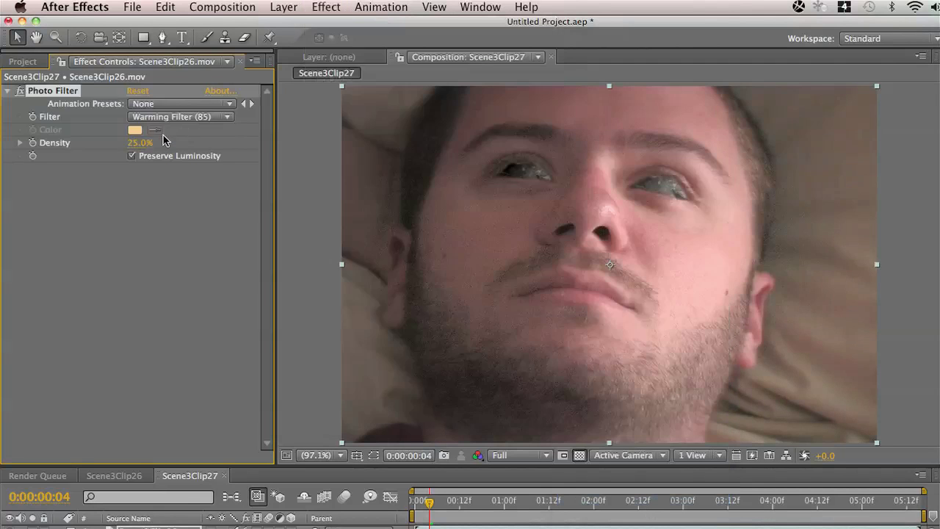
pyautogui.moveTo(140, 142); pyautogui.dragTo(242, 142)
pyautogui.click(181, 117)
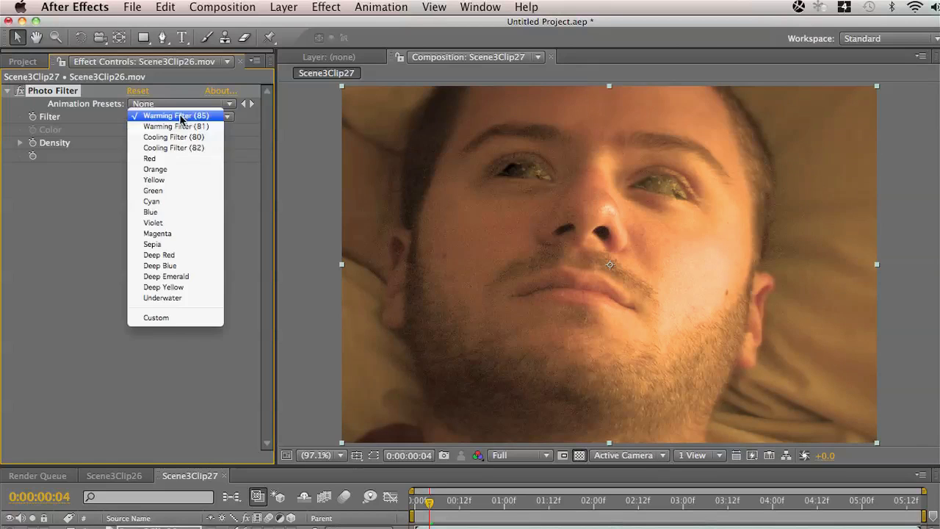
pyautogui.click(90, 212)
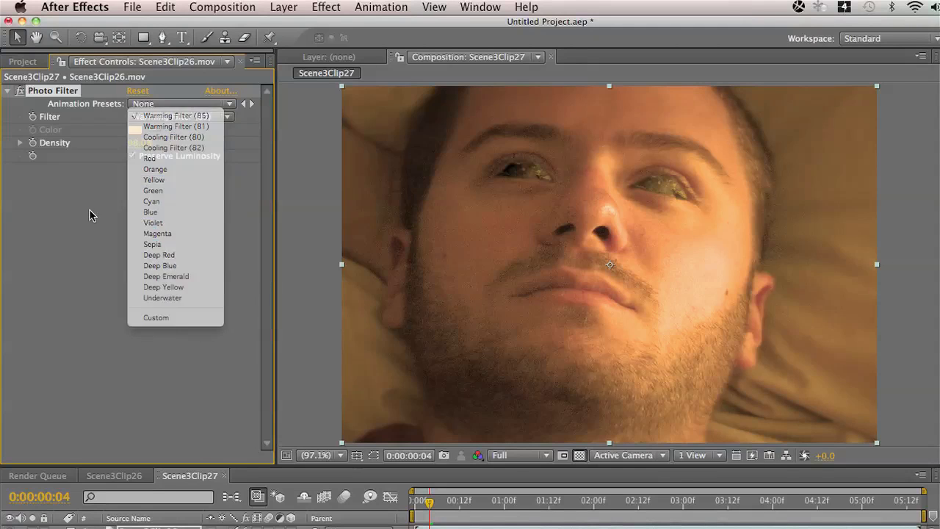
pyautogui.click(325, 6)
pyautogui.moveTo(364, 166)
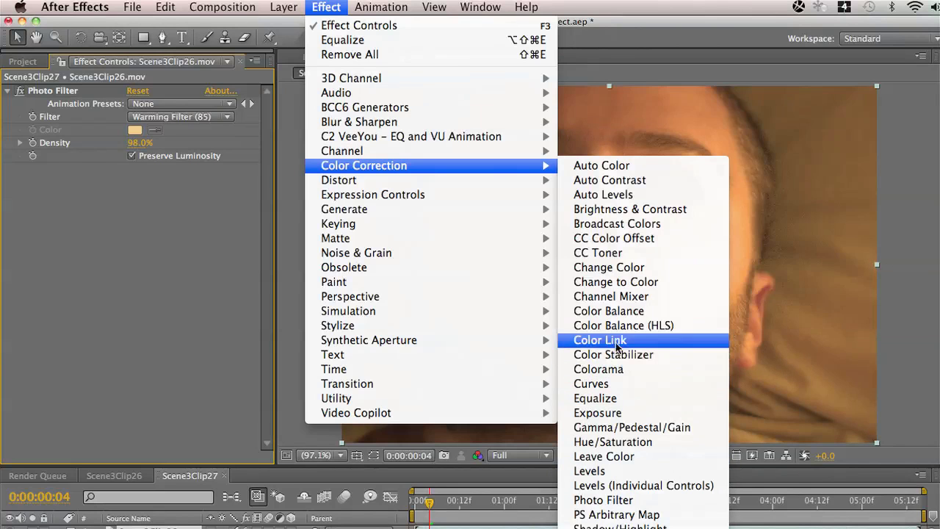
# Try a Channel Mixer with Red-Blue at -14, then delete it and the Photo Filter.
pyautogui.click(611, 296)
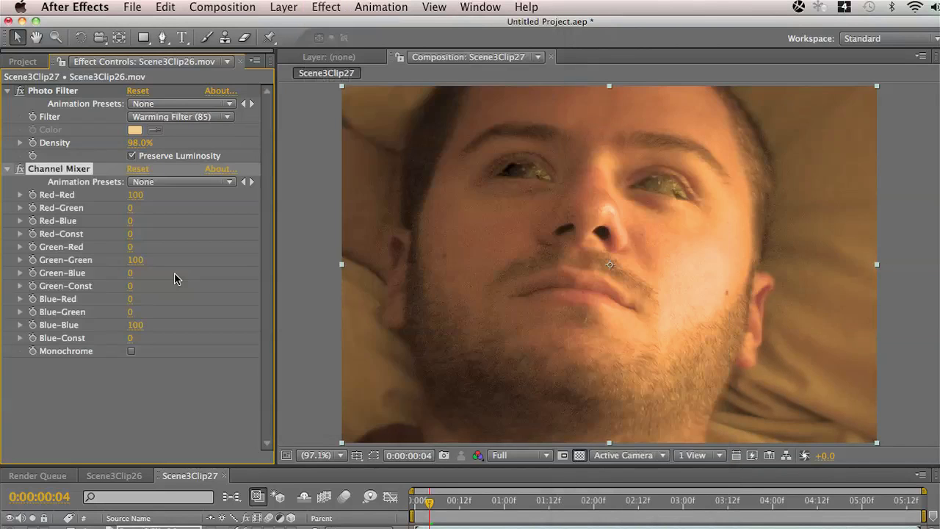
pyautogui.moveTo(129, 227); pyautogui.dragTo(155, 228)
pyautogui.press('Delete')
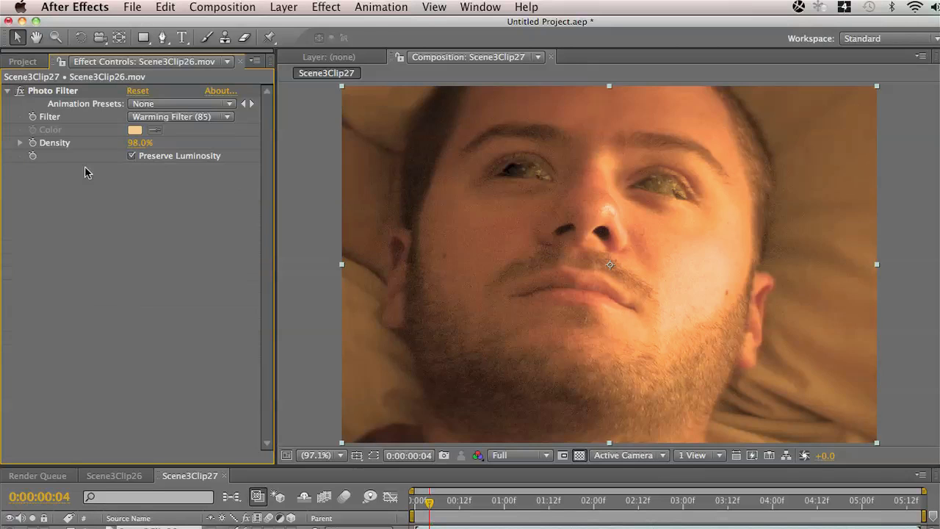
pyautogui.click(76, 92)
pyautogui.press('Delete')
pyautogui.click(317, 8)
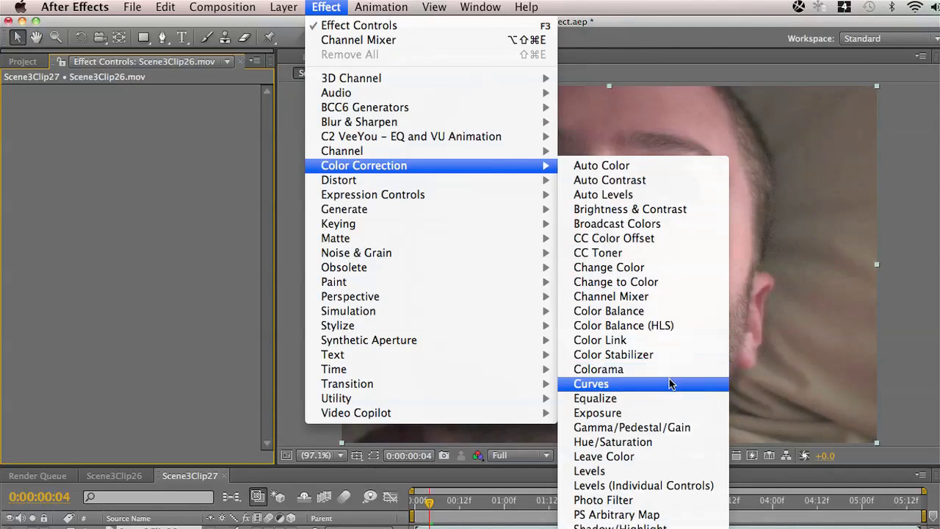
# Add a Curves effect and shape an S-curve on the RGB channel for contrast.
pyautogui.click(670, 383)
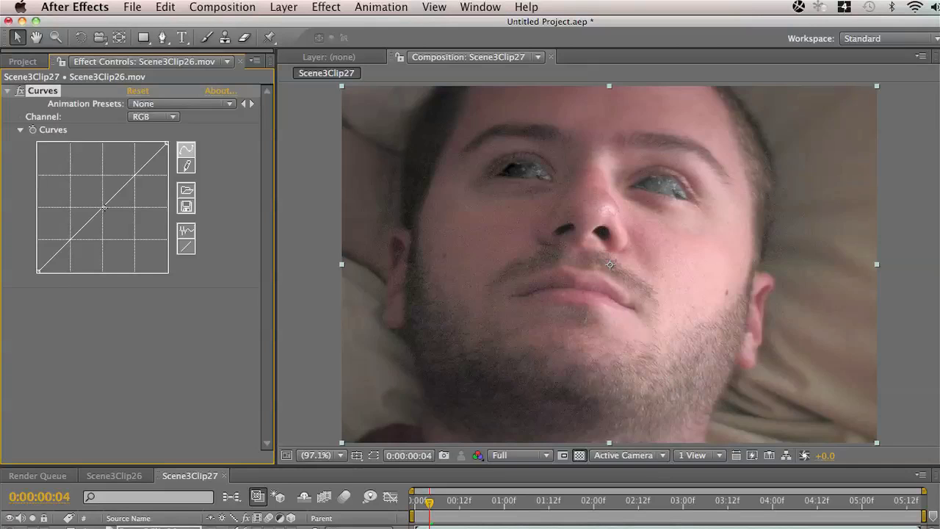
pyautogui.click(150, 119)
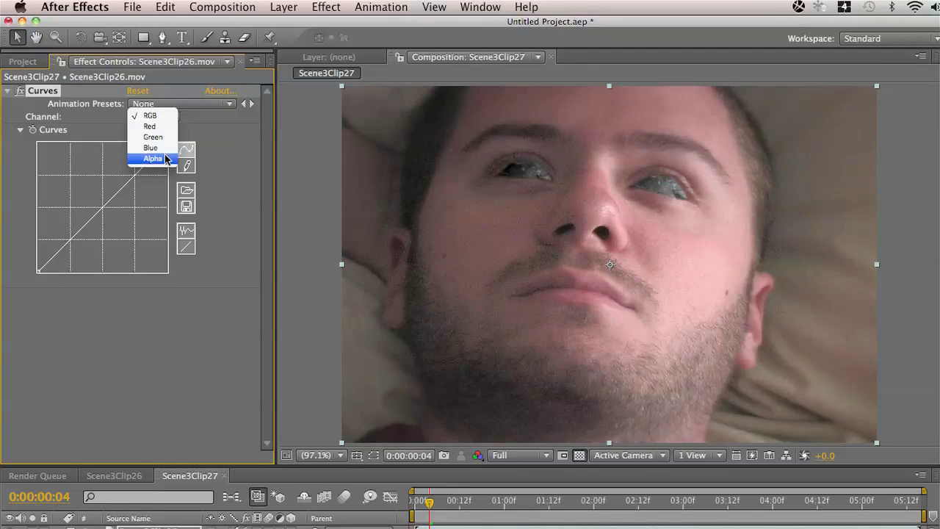
pyautogui.click(186, 302)
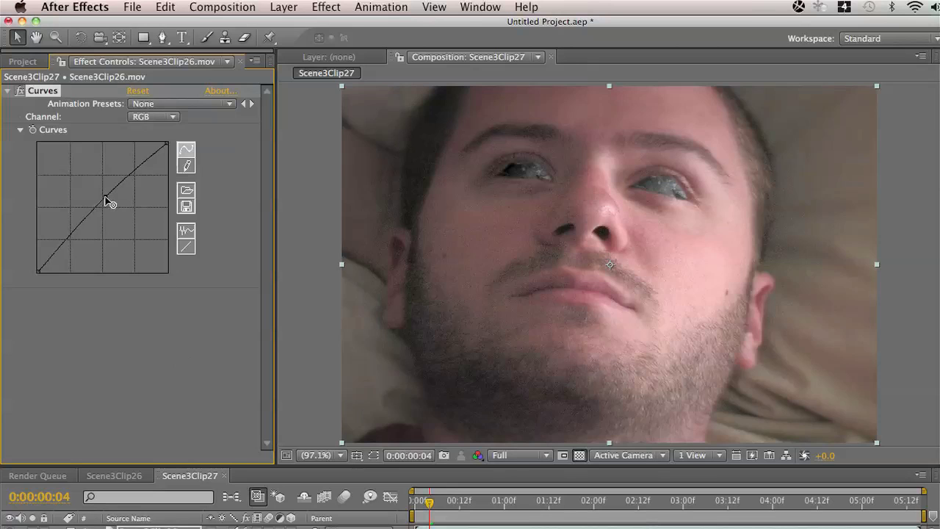
pyautogui.moveTo(108, 199); pyautogui.dragTo(95, 197)
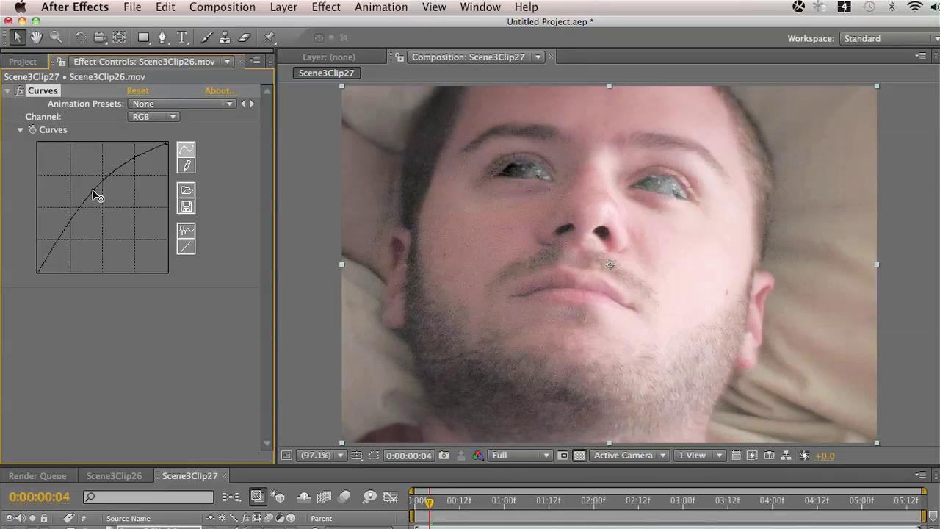
pyautogui.moveTo(95, 197); pyautogui.dragTo(120, 222)
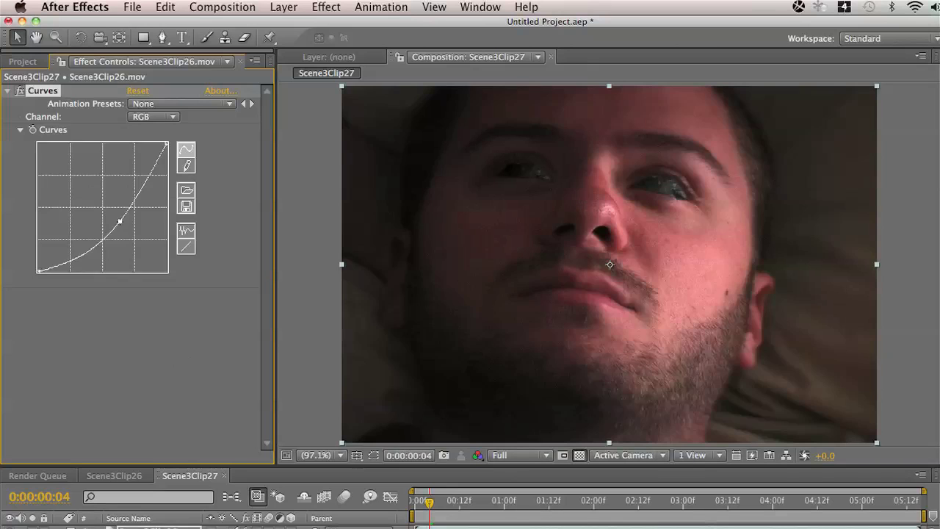
pyautogui.moveTo(120, 221); pyautogui.dragTo(103, 186)
pyautogui.moveTo(78, 221); pyautogui.dragTo(78, 238)
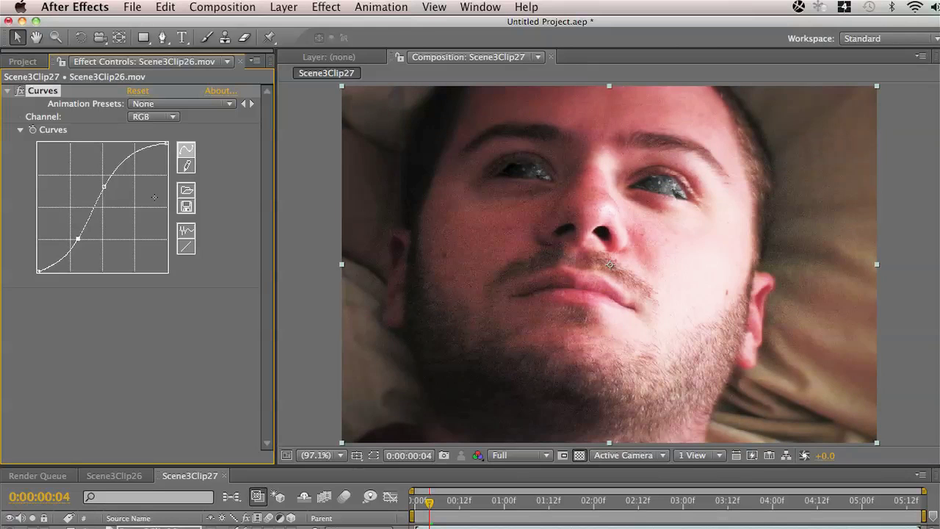
# Nudge the upper RGB curve point to brighten the face, keeping the RGB channel.
pyautogui.click(141, 118)
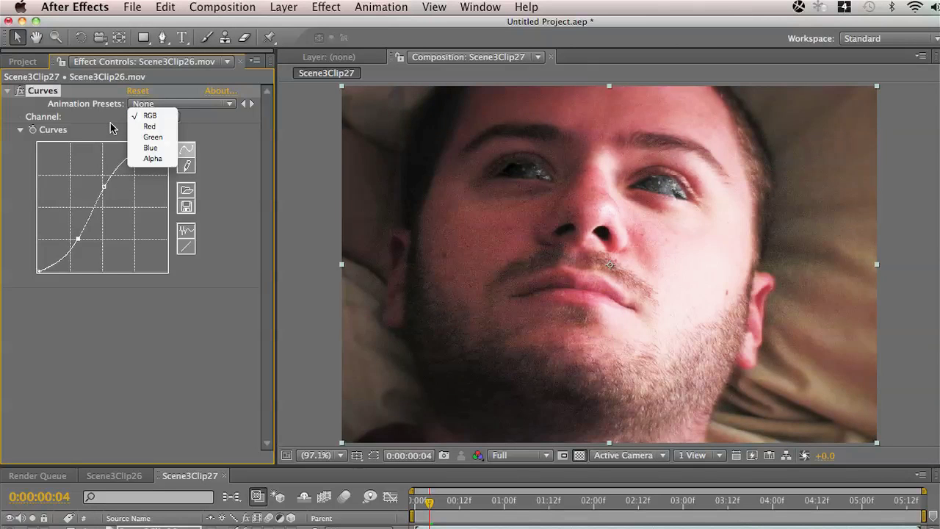
pyautogui.click(236, 285)
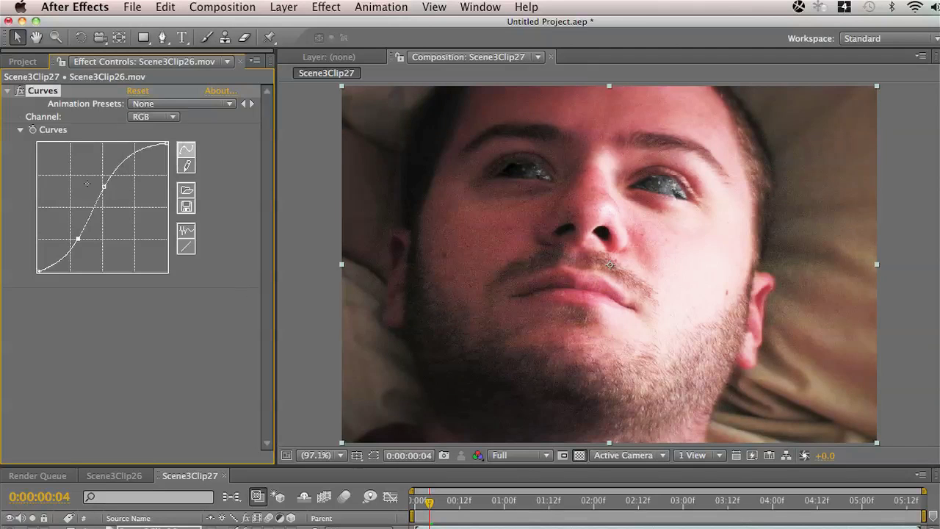
pyautogui.moveTo(104, 186); pyautogui.dragTo(109, 191)
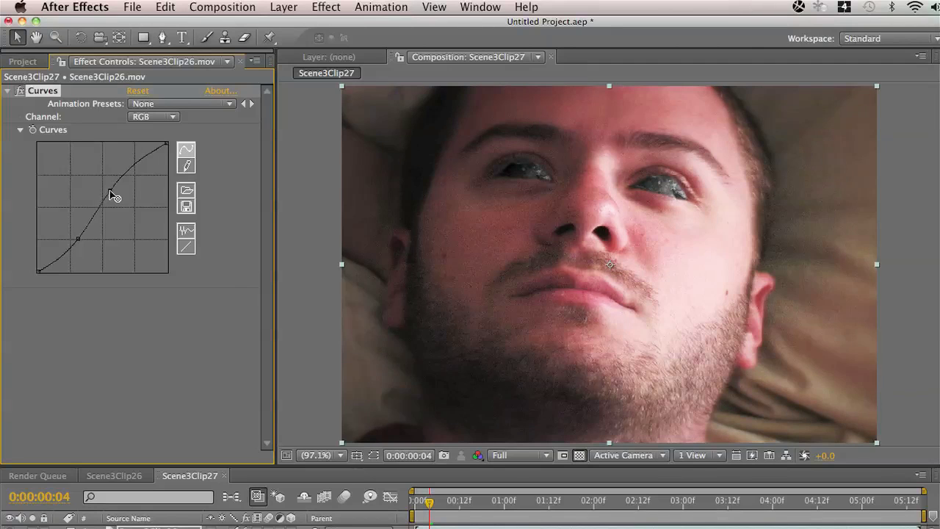
pyautogui.click(155, 117)
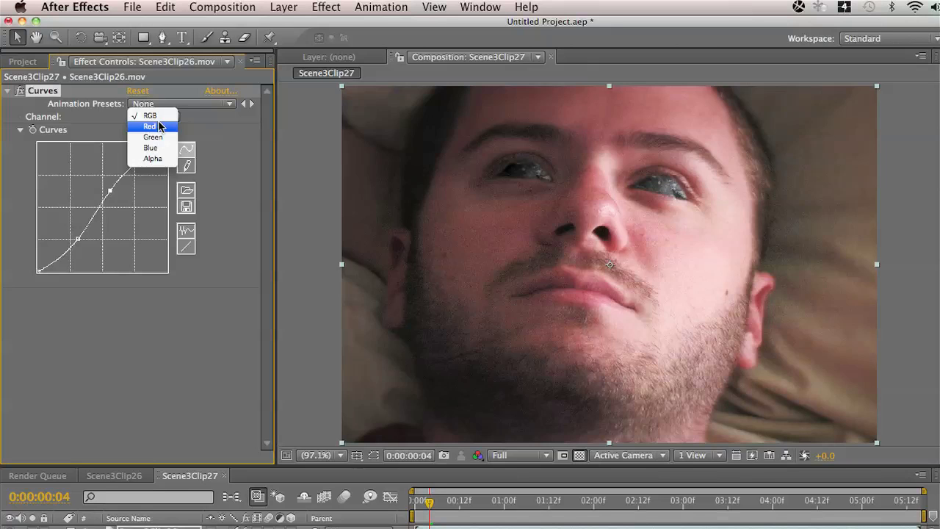
# Reshape the Red channel curve with several points, finally easing it back near the diagonal.
pyautogui.click(160, 126)
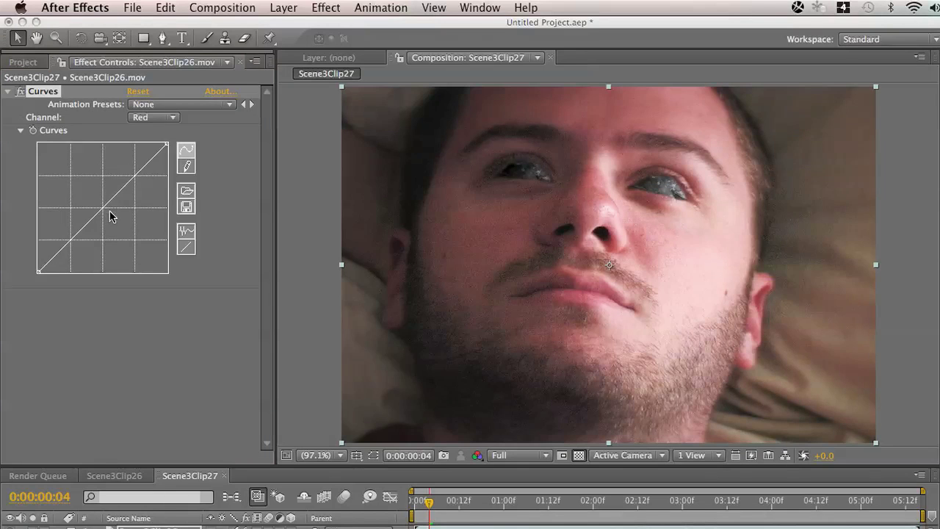
pyautogui.click(108, 202)
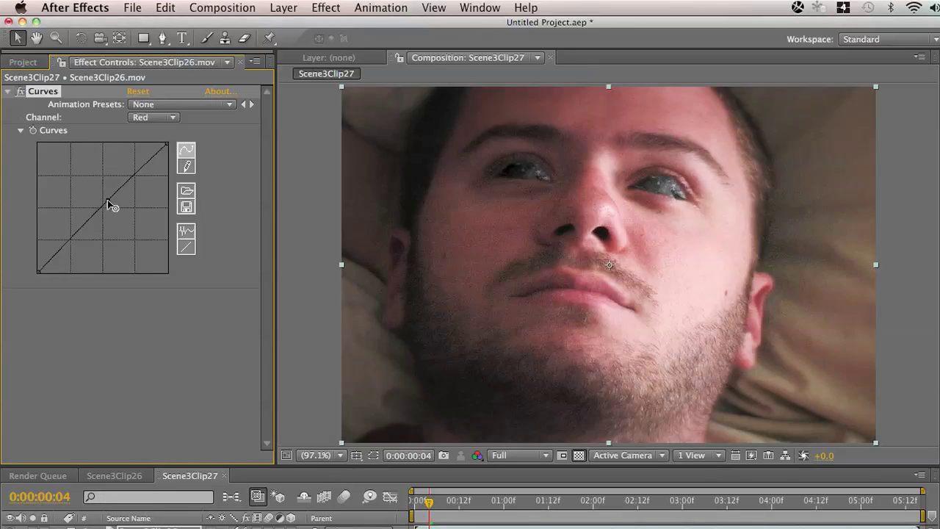
pyautogui.moveTo(108, 202)
pyautogui.mouseDown()
pyautogui.moveTo(102, 197)
pyautogui.moveTo(121, 215)
pyautogui.mouseUp()
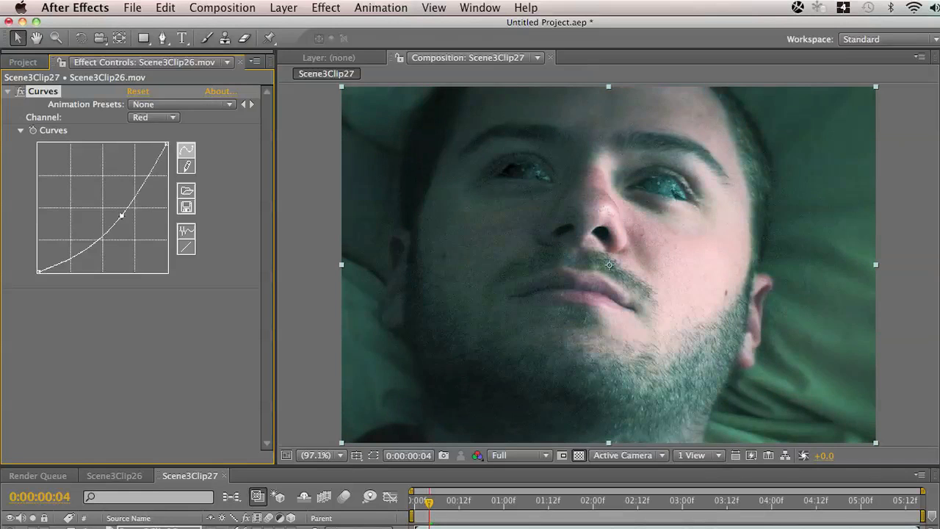
pyautogui.moveTo(121, 215); pyautogui.dragTo(97, 195)
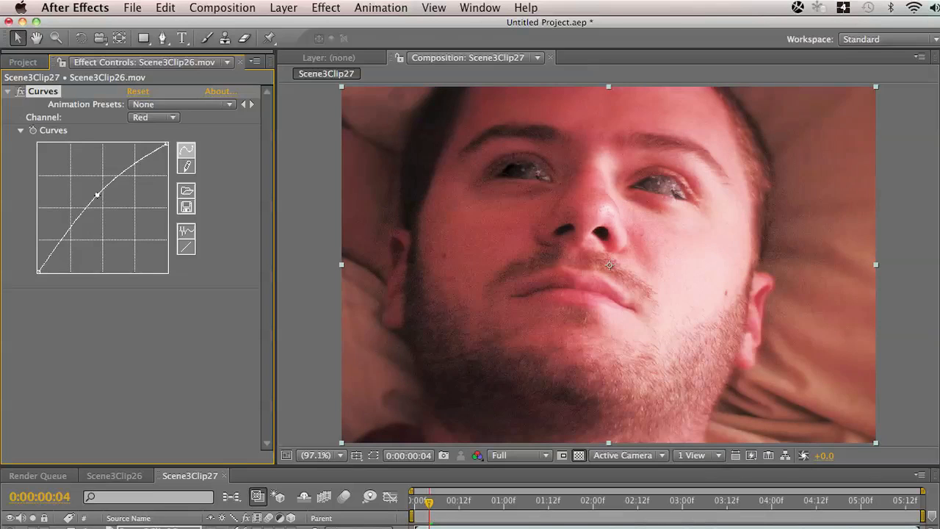
pyautogui.moveTo(97, 195); pyautogui.dragTo(81, 227)
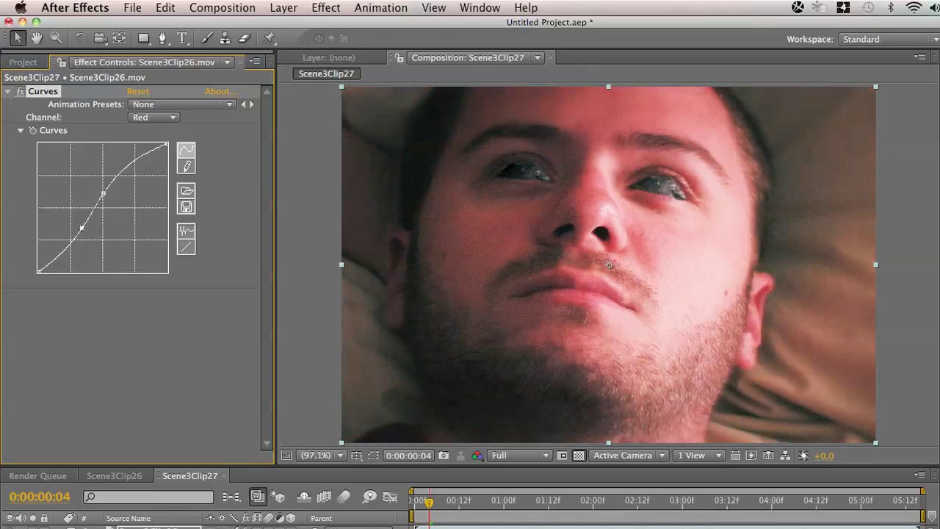
pyautogui.moveTo(82, 227); pyautogui.dragTo(4, 223)
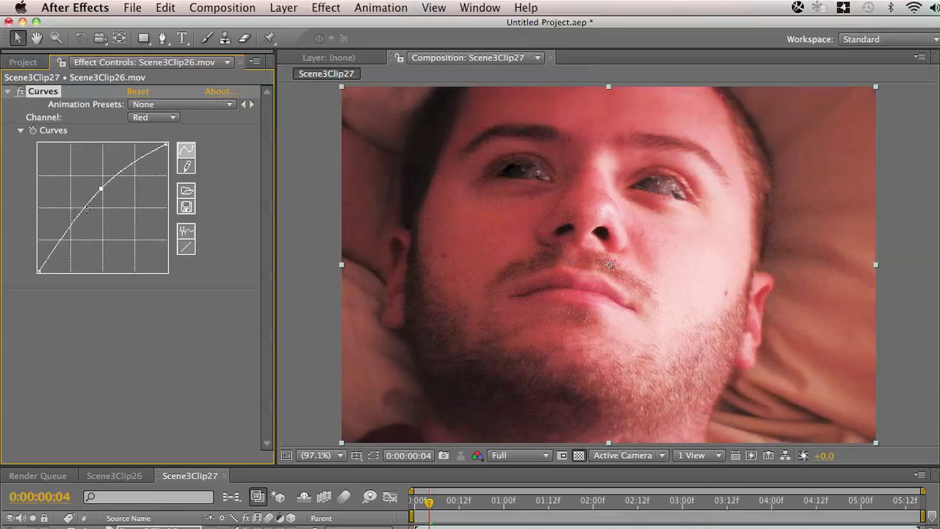
pyautogui.moveTo(90, 207)
pyautogui.mouseDown()
pyautogui.moveTo(83, 222)
pyautogui.moveTo(17, 232)
pyautogui.mouseUp()
pyautogui.moveTo(102, 189); pyautogui.dragTo(99, 205)
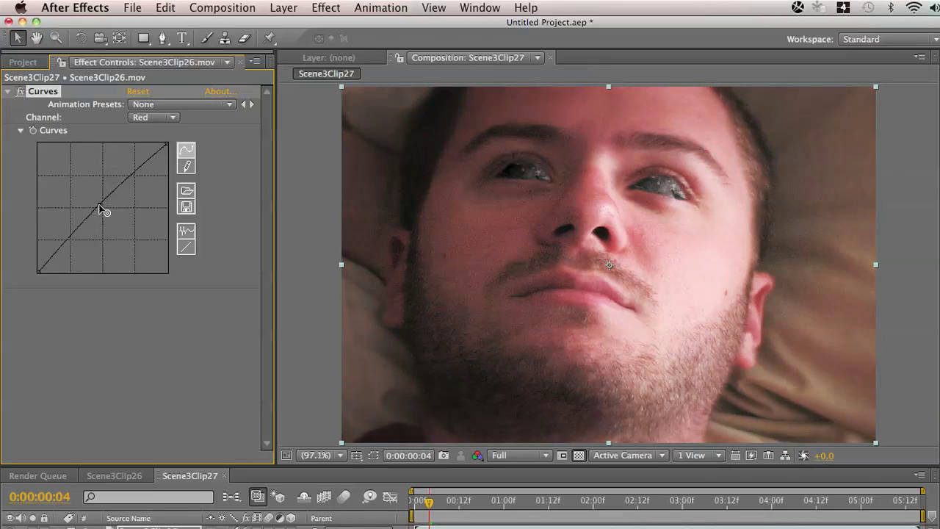
pyautogui.click(162, 118)
# Bend the Green curve to push green tones and pull the Blue curve down for warmth.
pyautogui.click(151, 126)
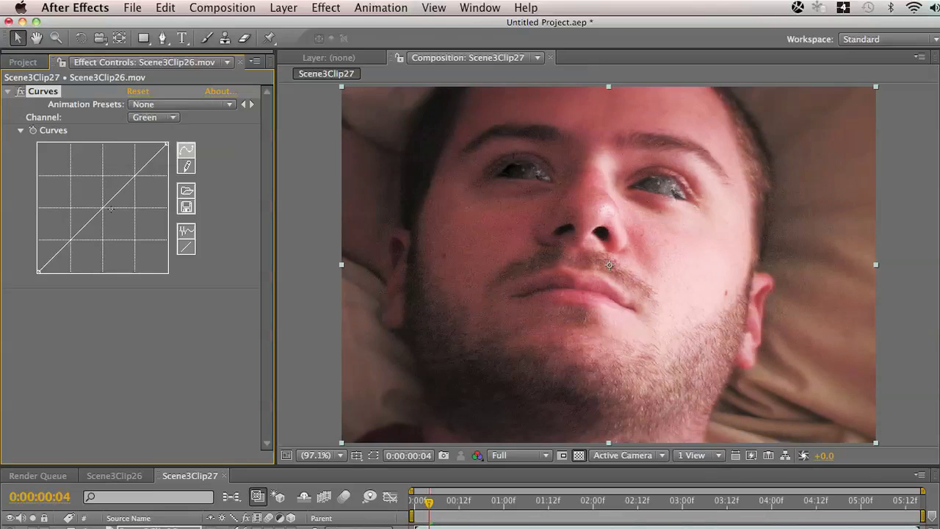
pyautogui.moveTo(110, 203)
pyautogui.mouseDown()
pyautogui.moveTo(113, 217)
pyautogui.moveTo(99, 207)
pyautogui.mouseUp()
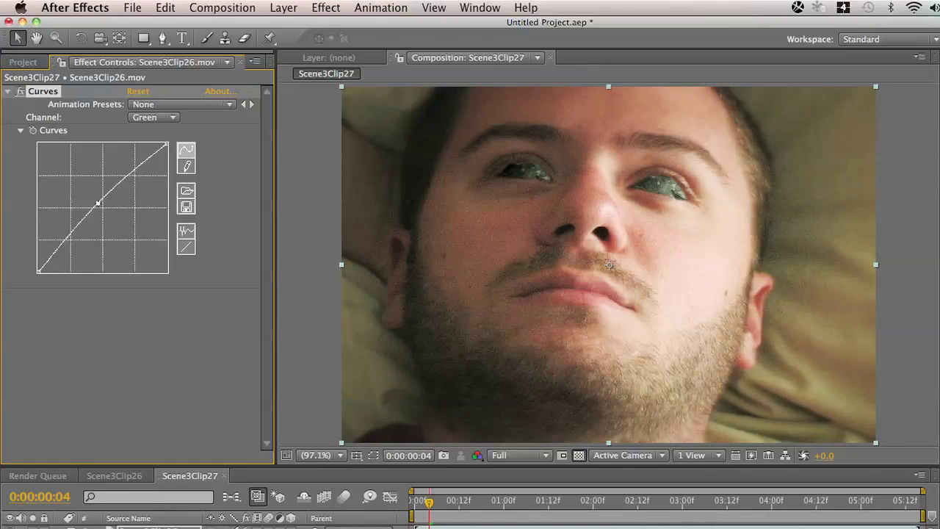
pyautogui.click(171, 118)
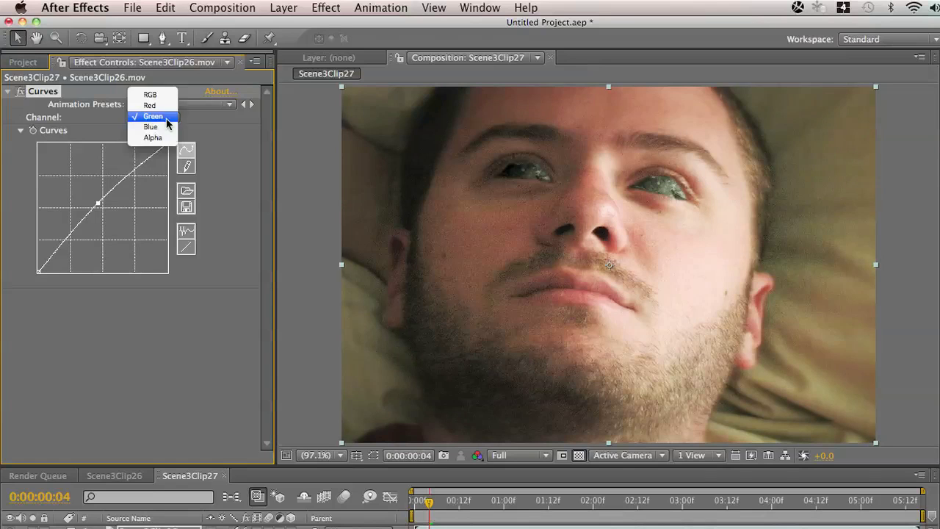
pyautogui.click(169, 132)
pyautogui.moveTo(111, 206); pyautogui.dragTo(107, 218)
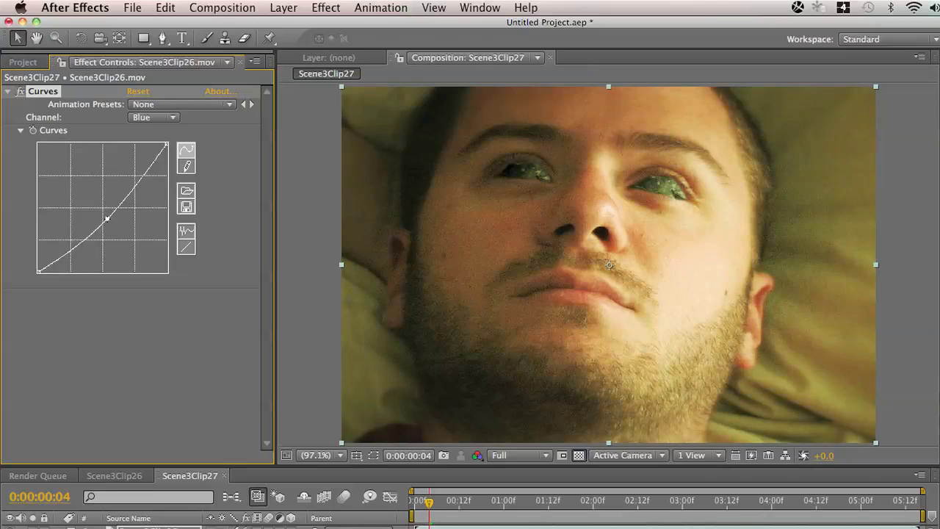
# Steepen the RGB S-curve by lowering the shadow point and adjusting the highlight point.
pyautogui.click(150, 117)
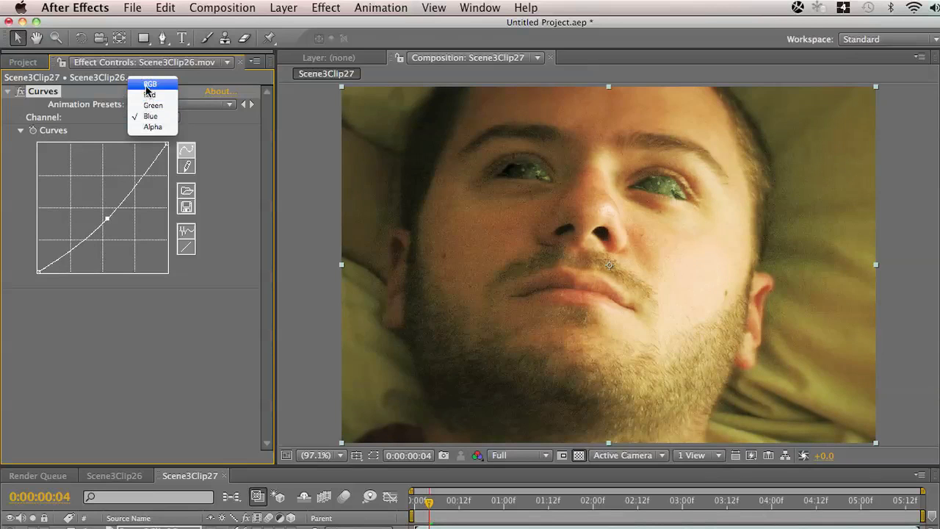
pyautogui.press('Escape')
pyautogui.moveTo(110, 193); pyautogui.dragTo(108, 189)
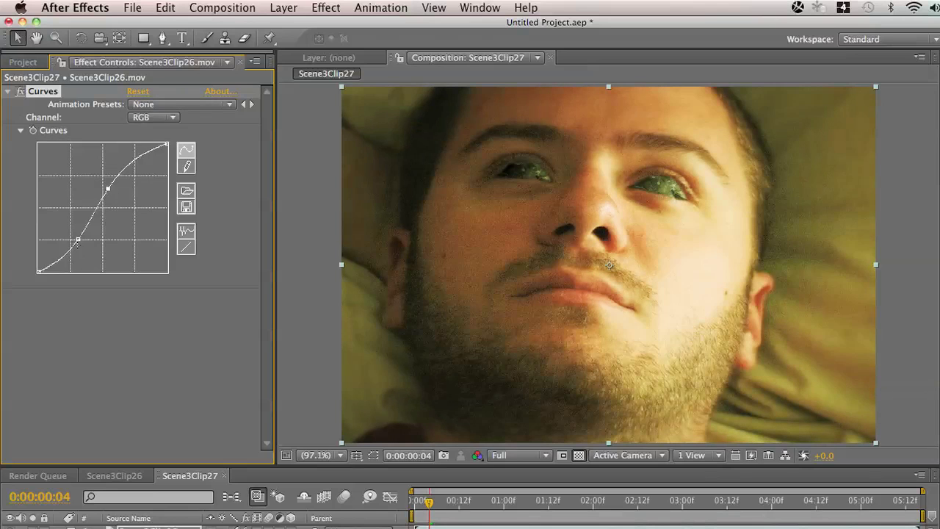
pyautogui.moveTo(78, 240); pyautogui.dragTo(81, 241)
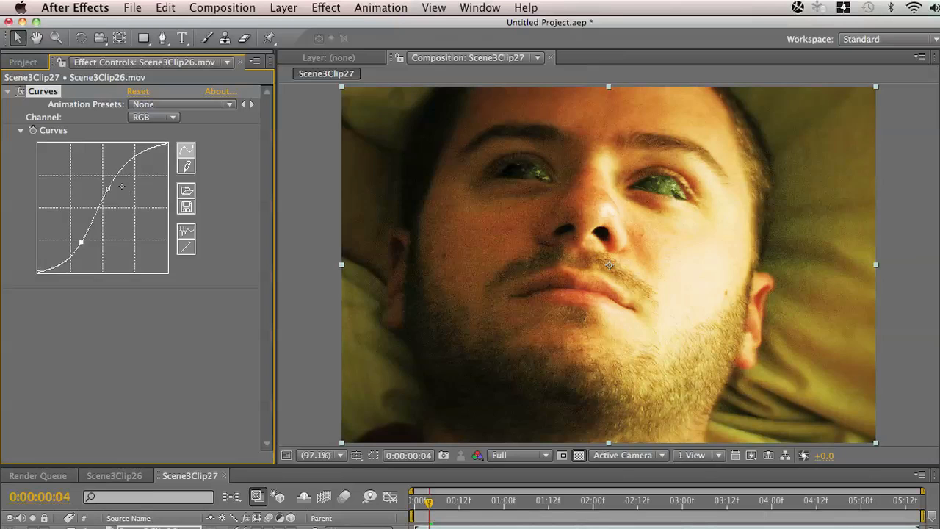
pyautogui.moveTo(108, 189); pyautogui.dragTo(111, 193)
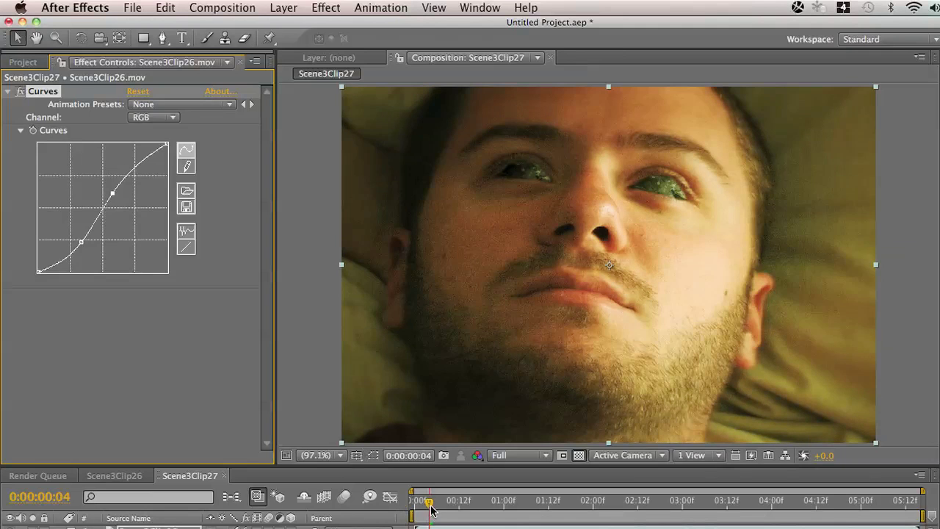
# Scrub the time indicator forward to about 0:00:01:12, checking the grade on later frames.
pyautogui.moveTo(431, 507)
pyautogui.mouseDown()
pyautogui.moveTo(444, 505)
pyautogui.moveTo(451, 519)
pyautogui.moveTo(440, 511)
pyautogui.moveTo(511, 514)
pyautogui.moveTo(425, 510)
pyautogui.moveTo(457, 504)
pyautogui.mouseUp()
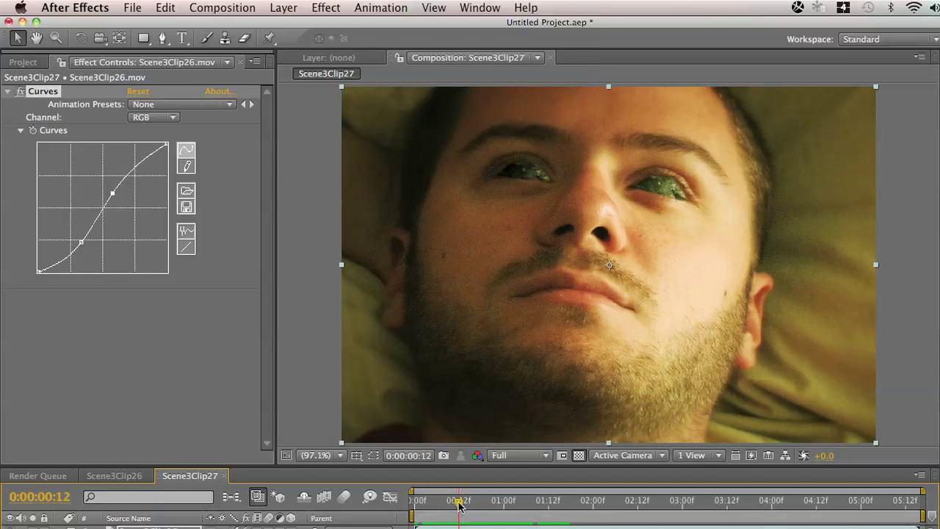
pyautogui.moveTo(457, 504)
pyautogui.mouseDown()
pyautogui.moveTo(470, 503)
pyautogui.moveTo(457, 503)
pyautogui.mouseUp()
pyautogui.moveTo(457, 504)
pyautogui.mouseDown()
pyautogui.moveTo(504, 516)
pyautogui.moveTo(655, 508)
pyautogui.moveTo(546, 508)
pyautogui.mouseUp()
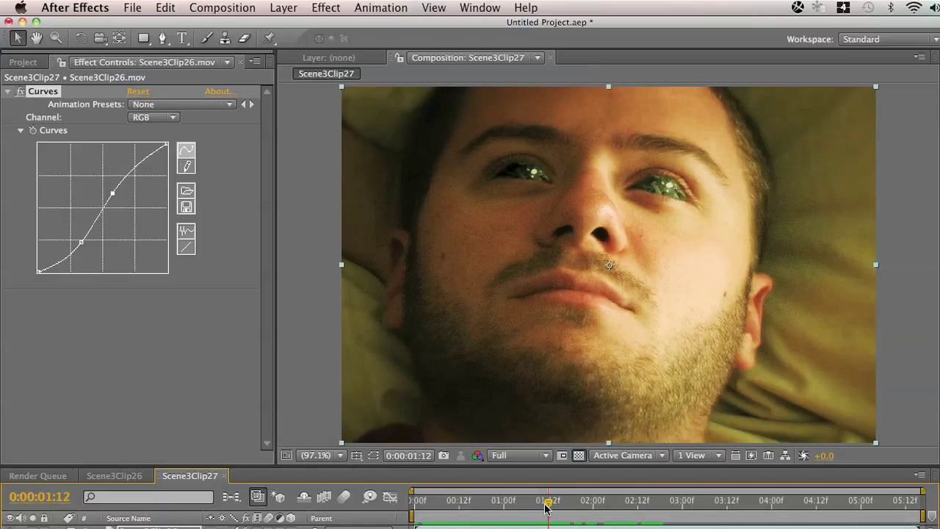